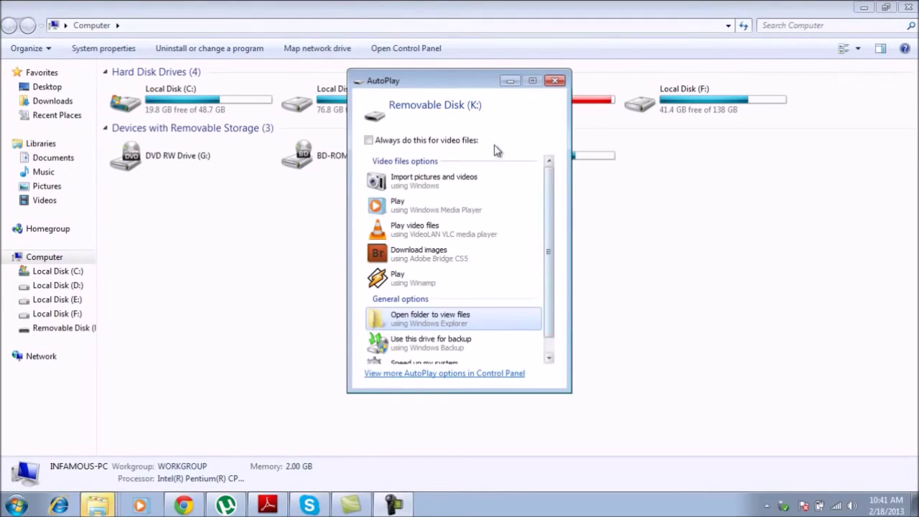
# Dismiss the AutoPlay window and open Removable Disk (K:) to view its files.
pyautogui.click(555, 80)
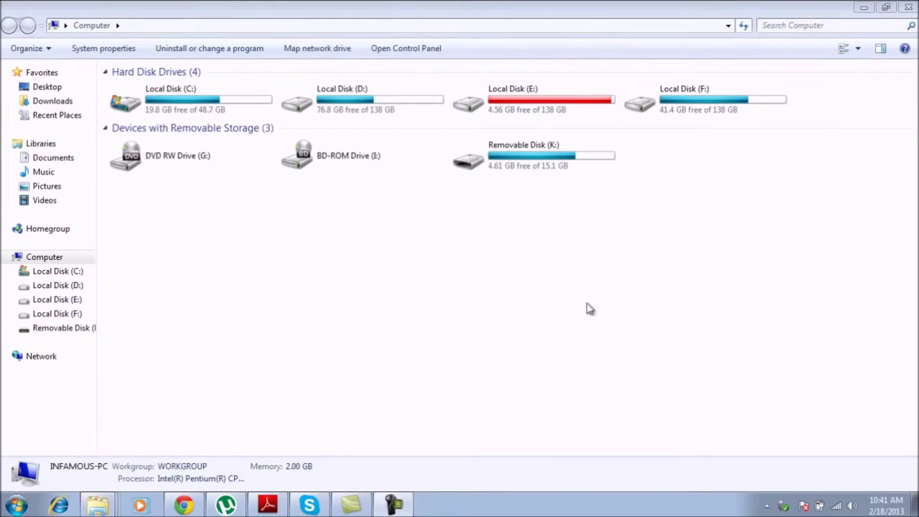
pyautogui.moveTo(585, 206); pyautogui.dragTo(513, 171)
pyautogui.click(514, 180)
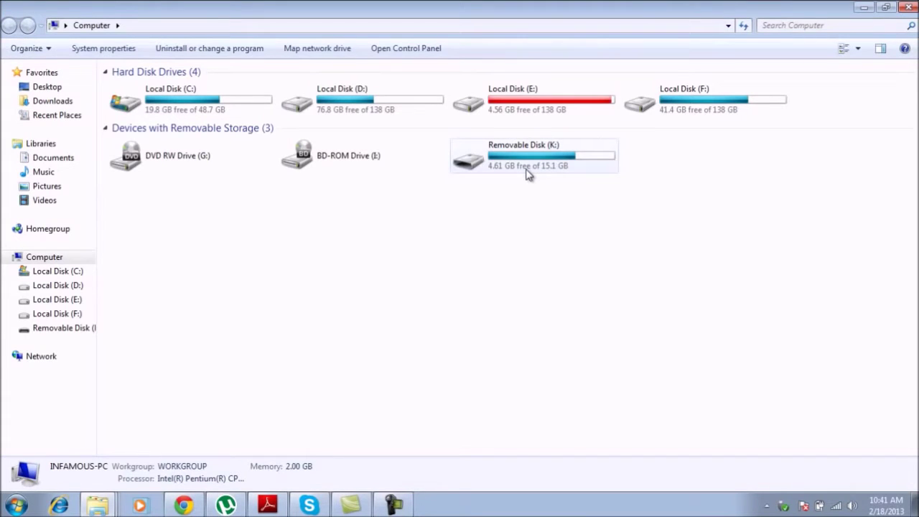
pyautogui.doubleClick(531, 166)
pyautogui.rightClick(529, 160)
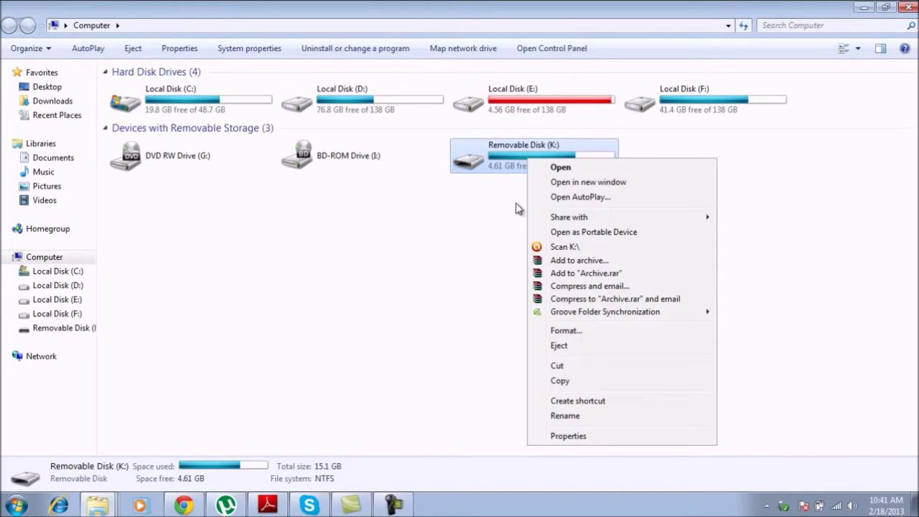
pyautogui.click(496, 248)
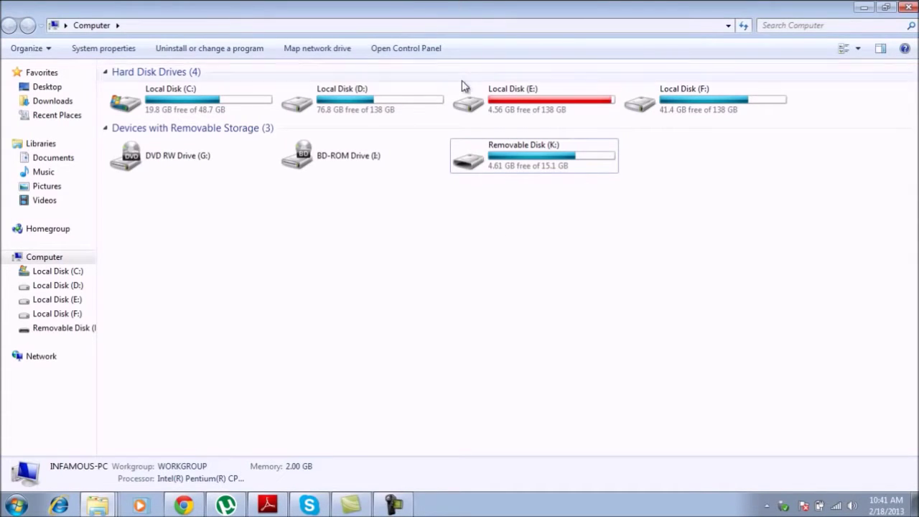
pyautogui.click(526, 169)
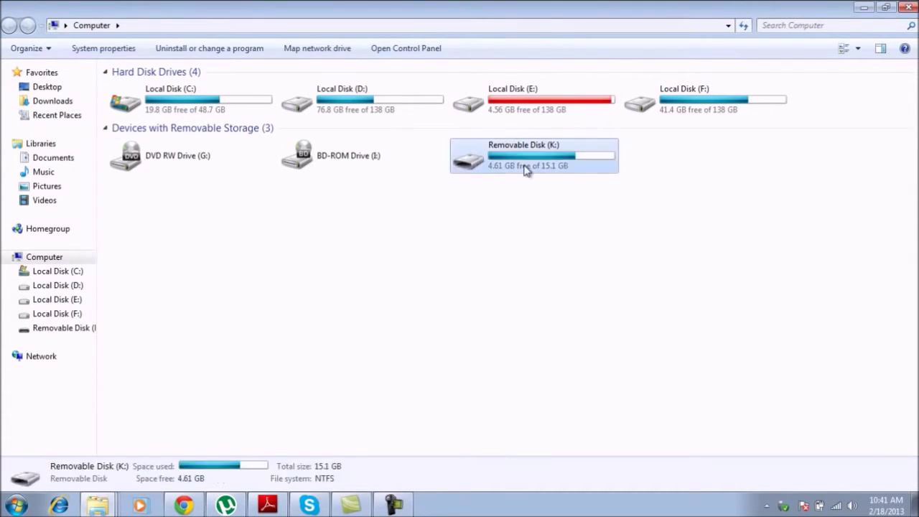
pyautogui.doubleClick(526, 169)
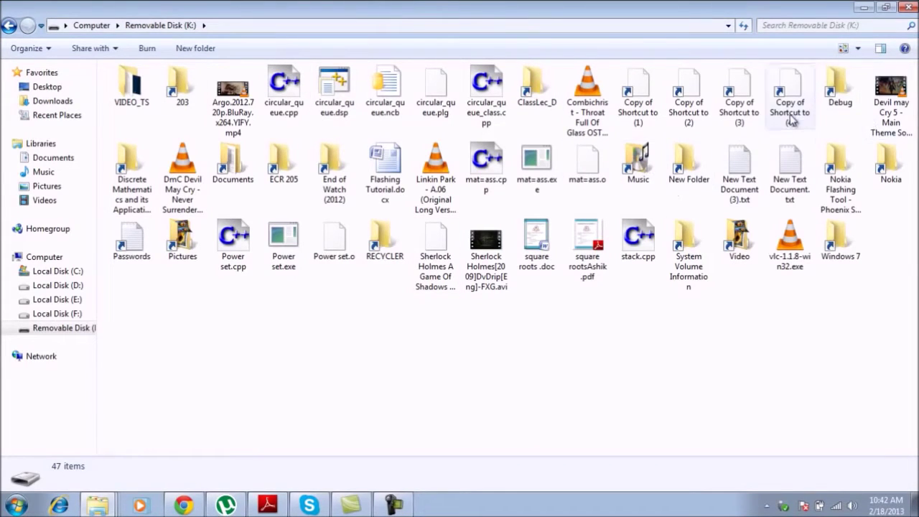
# Try to open the New Folder, Nokia and Nokia Flashing Tool shortcuts on the drive, dismissing each error.
pyautogui.doubleClick(693, 172)
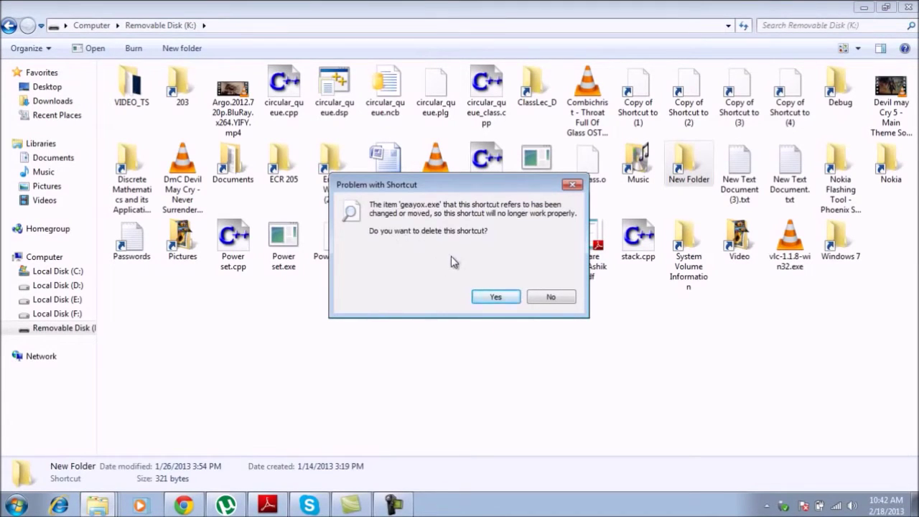
pyautogui.click(572, 184)
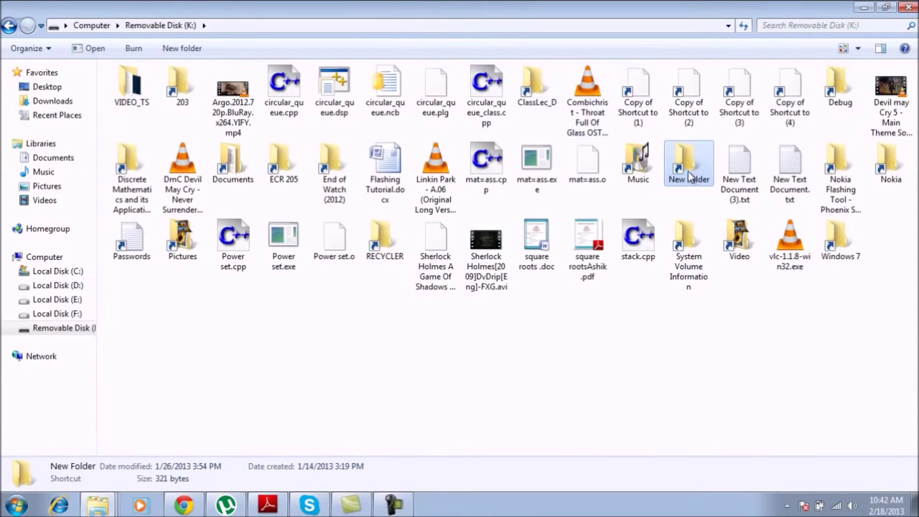
pyautogui.click(791, 350)
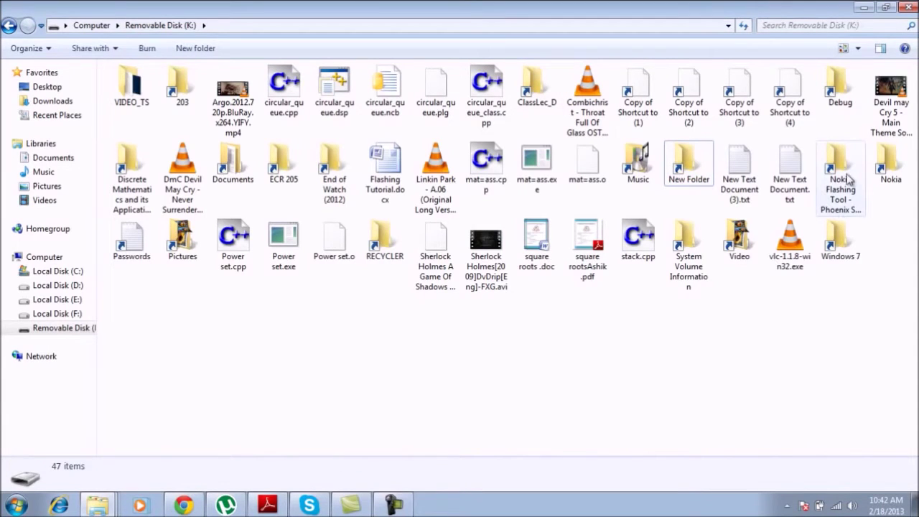
pyautogui.doubleClick(891, 164)
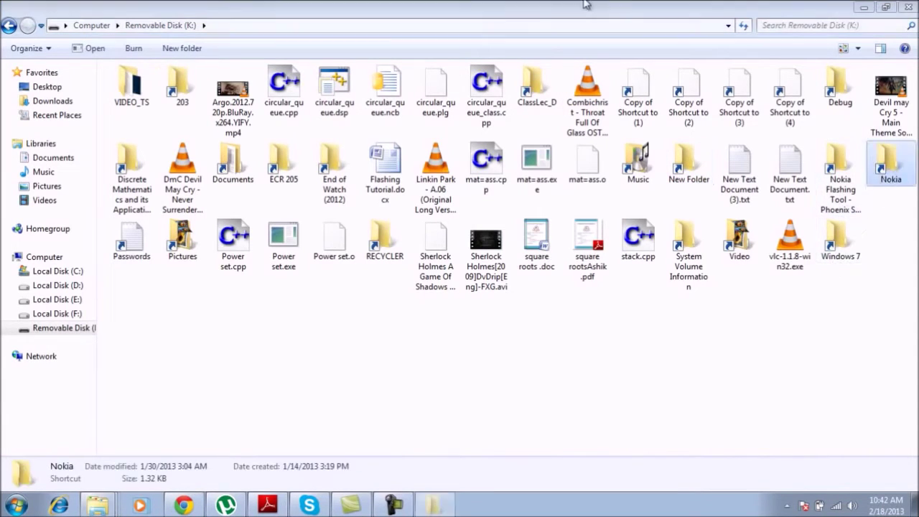
pyautogui.click(630, 191)
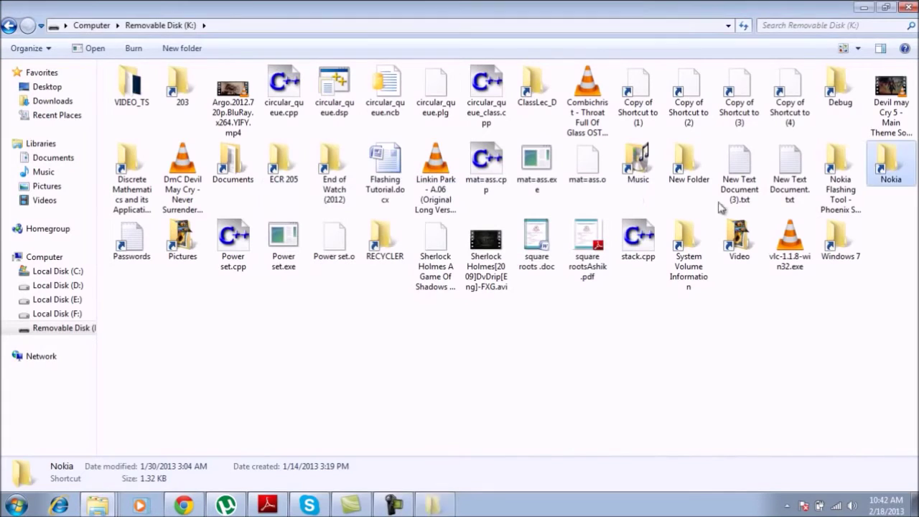
pyautogui.doubleClick(847, 183)
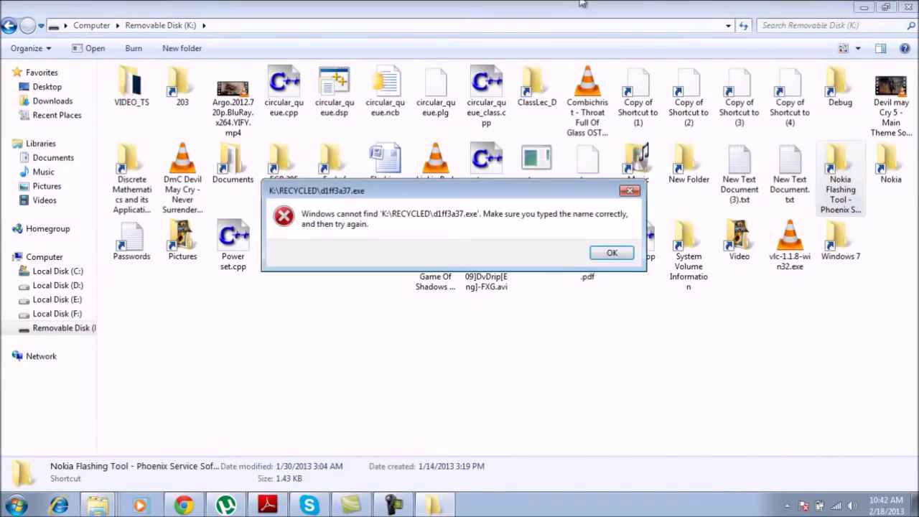
pyautogui.click(633, 198)
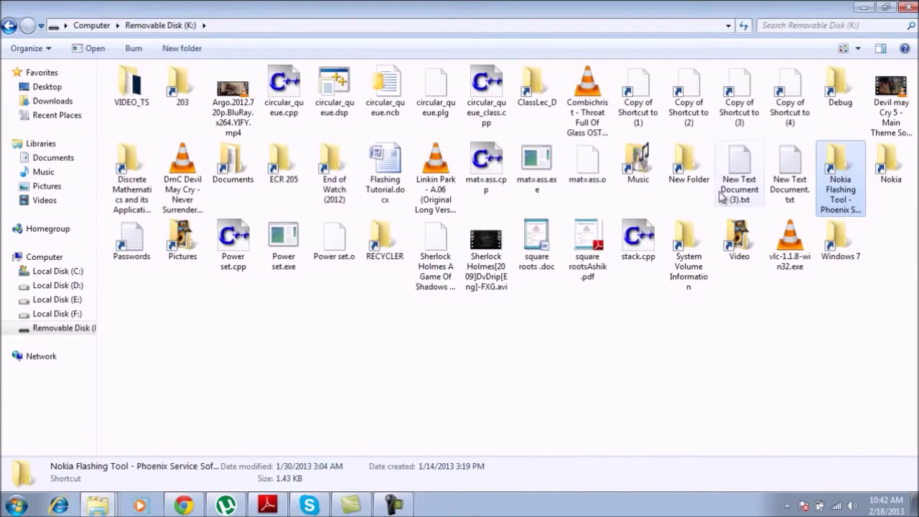
# Open the properties of the Nokia Flashing Tool shortcut and examine its full target path.
pyautogui.rightClick(840, 178)
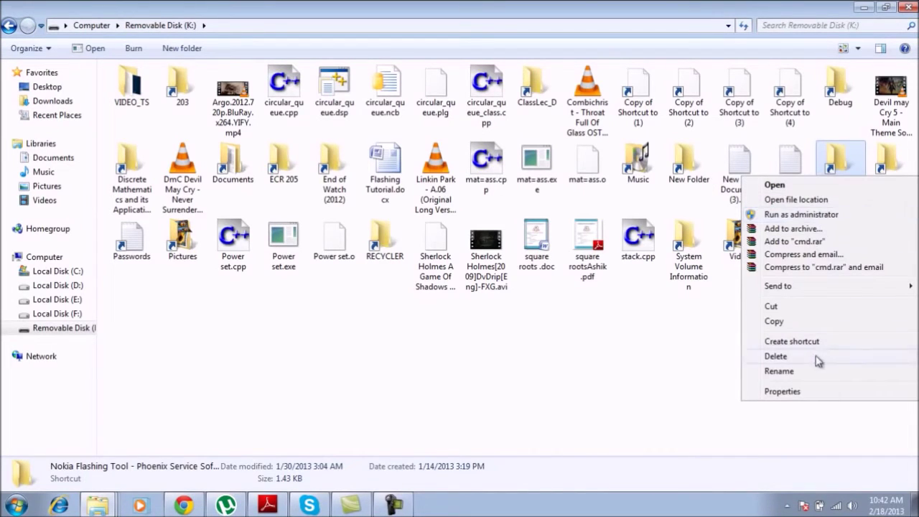
pyautogui.click(804, 409)
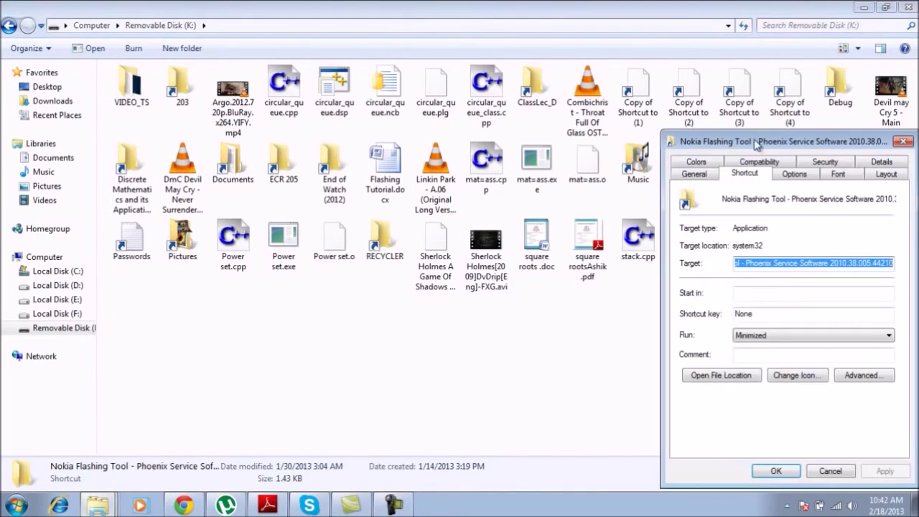
pyautogui.moveTo(723, 143); pyautogui.dragTo(315, 76)
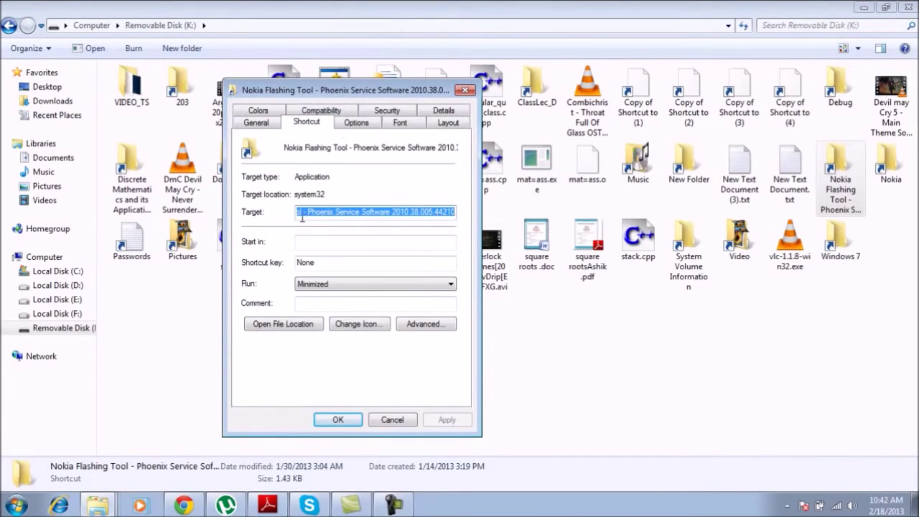
pyautogui.moveTo(301, 212); pyautogui.dragTo(267, 211)
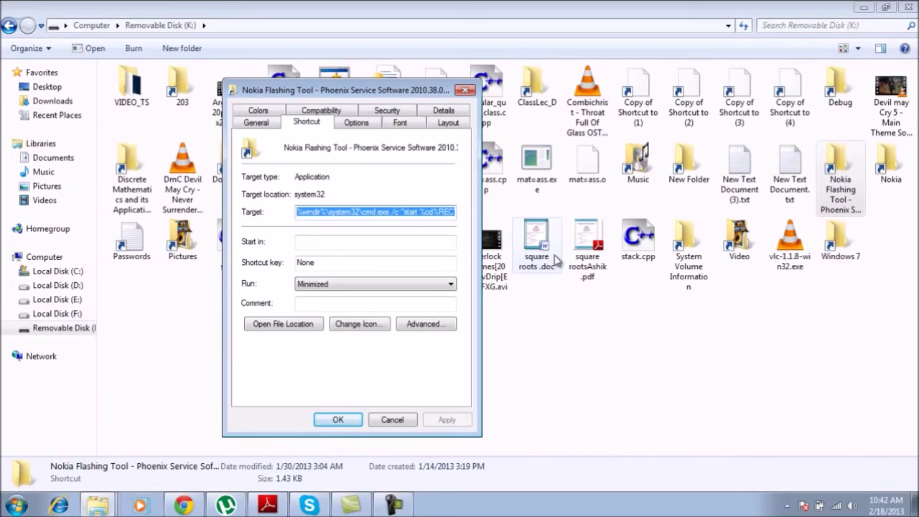
pyautogui.moveTo(297, 212); pyautogui.dragTo(443, 230)
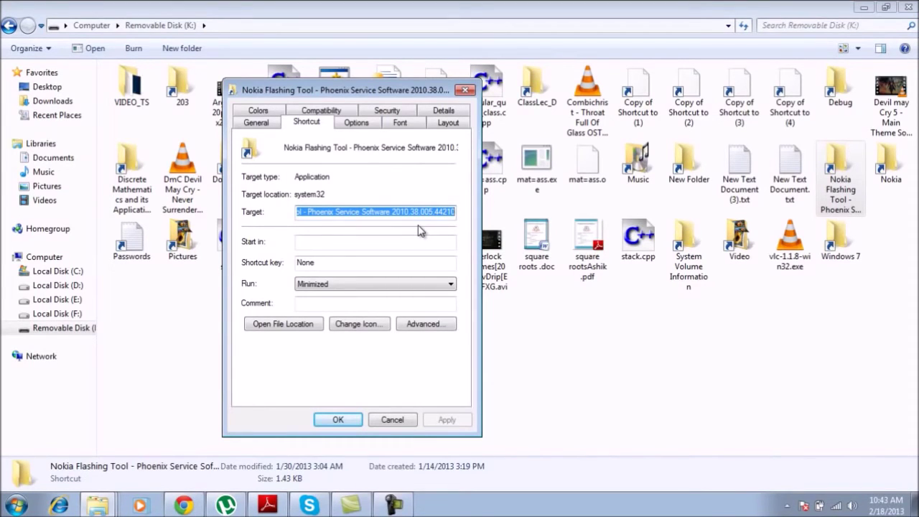
pyautogui.press('Delete')
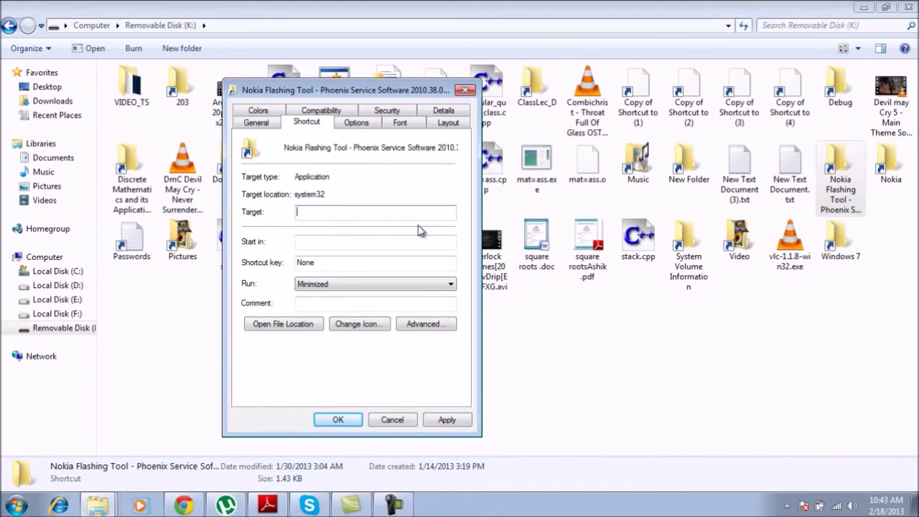
pyautogui.write('K')
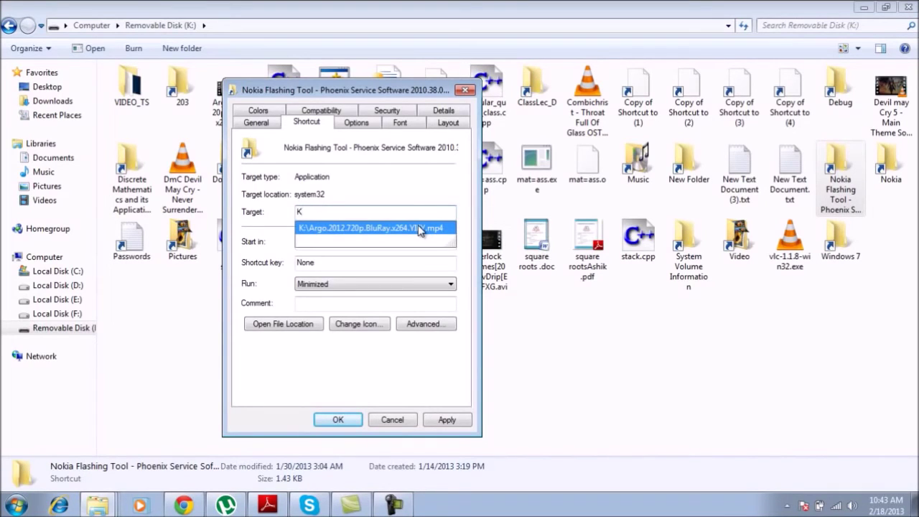
pyautogui.write(':')
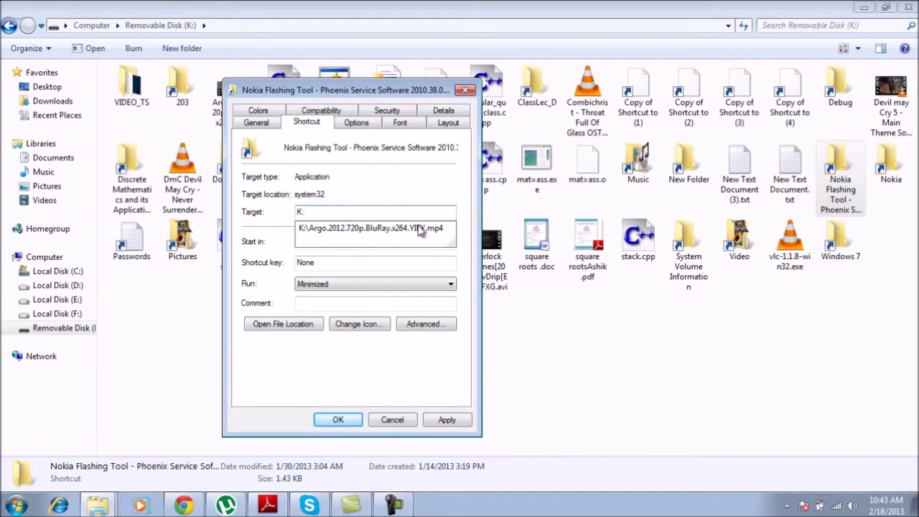
pyautogui.write('NO')
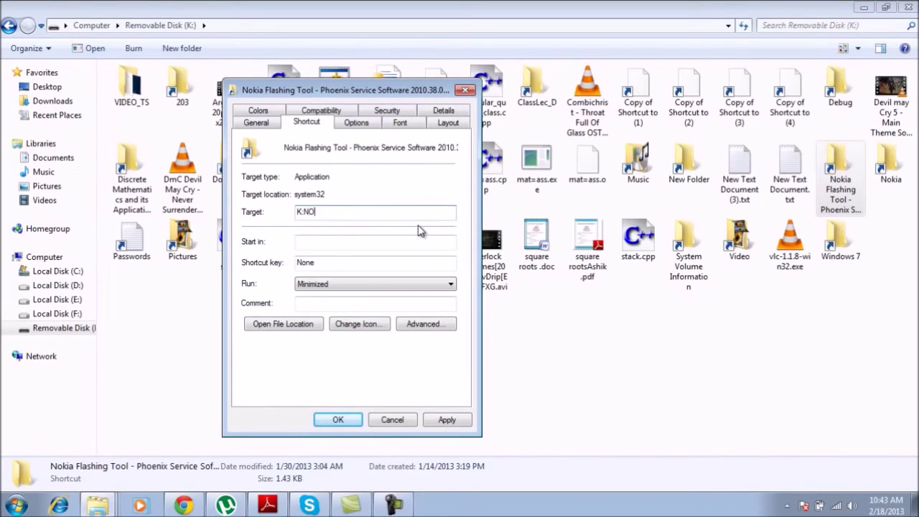
pyautogui.press('BackSpace')
pyautogui.write('okia')
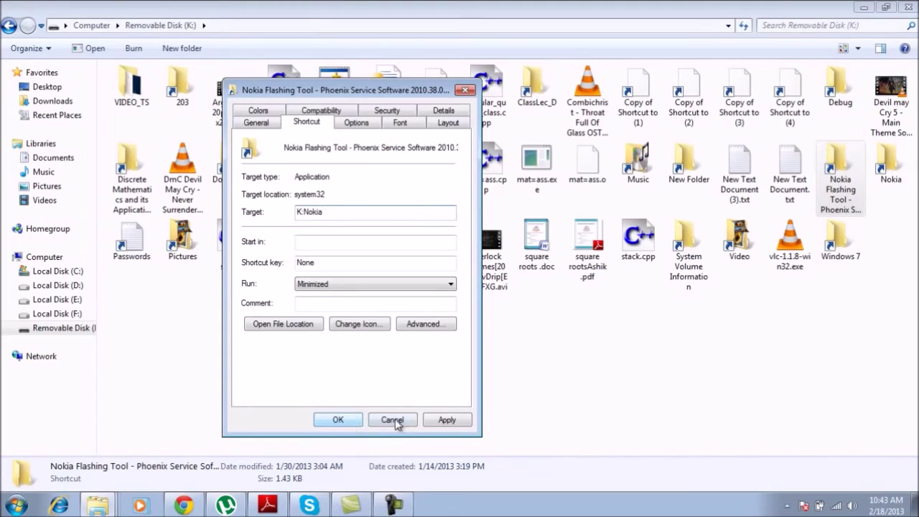
pyautogui.click(395, 506)
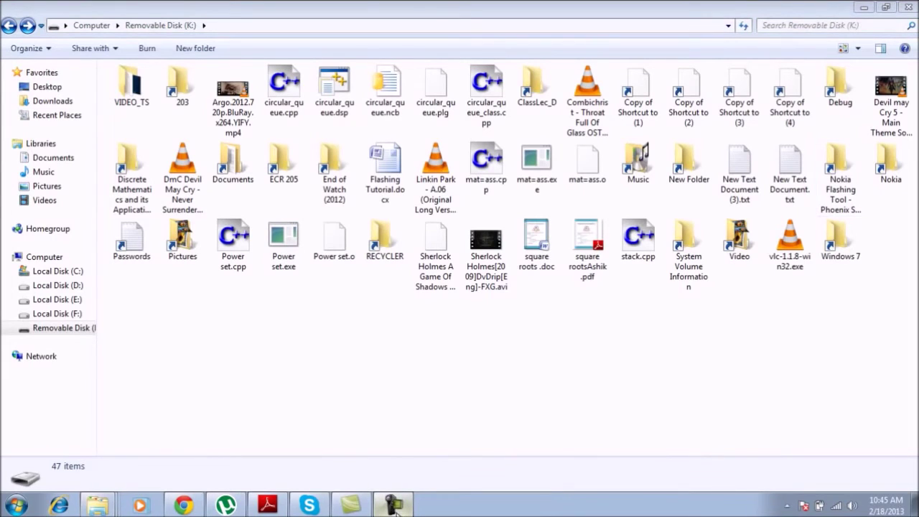
# Set the Nokia Flashing Tool shortcut's target to "K:\Nokia Flashing Tool - Phoenix Service Software 2010.38.005.44210" in its properties.
pyautogui.rightClick(850, 162)
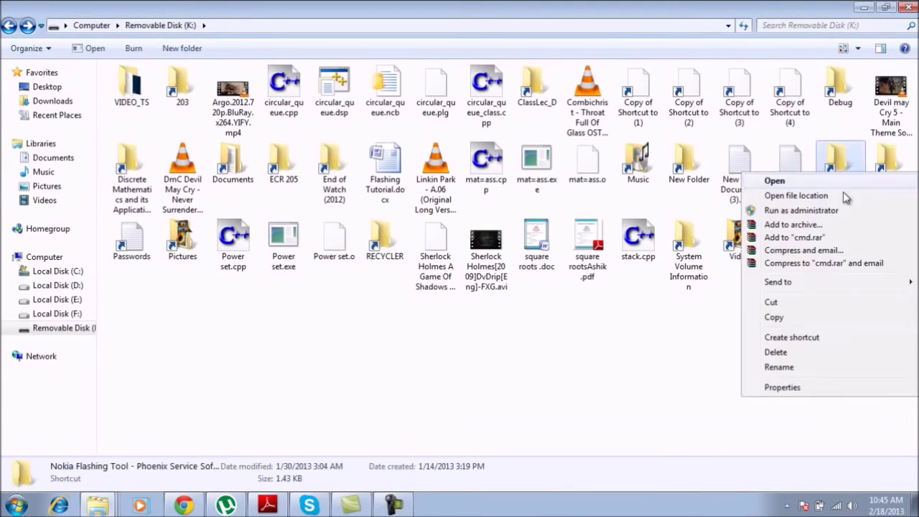
pyautogui.click(808, 388)
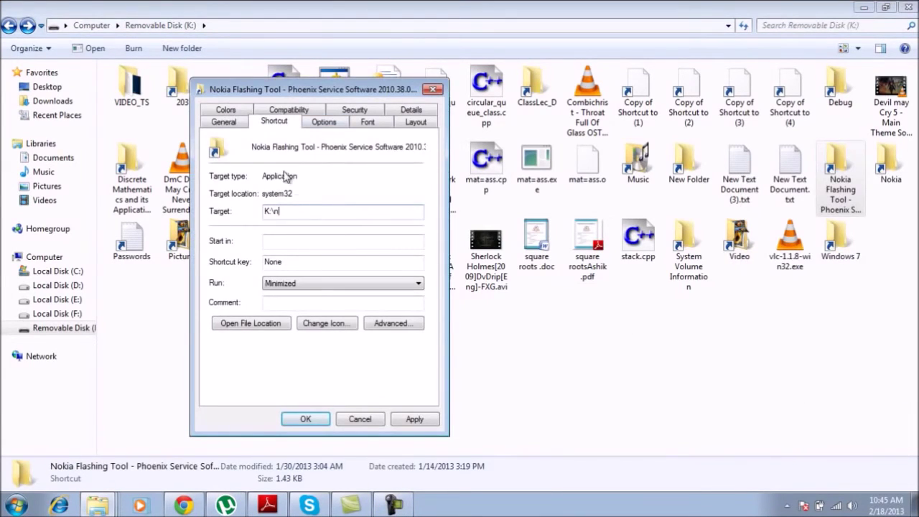
pyautogui.press('BackSpace')
pyautogui.press('BackSpace')
pyautogui.press('BackSpace')
pyautogui.press('BackSpace')
pyautogui.write('K')
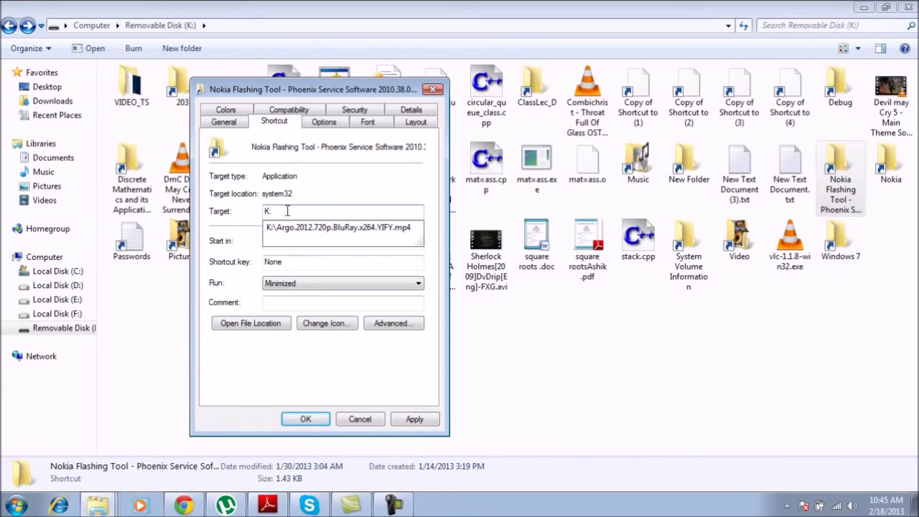
pyautogui.write('\\')
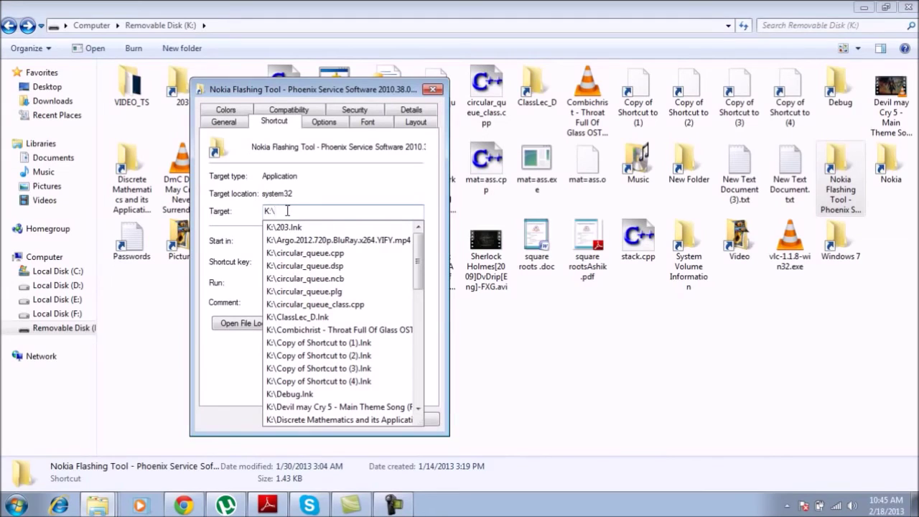
pyautogui.write('no')
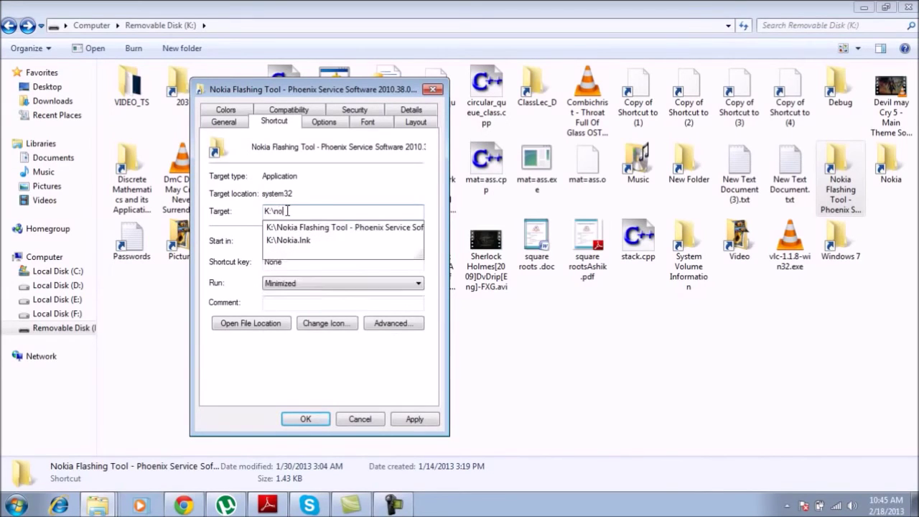
pyautogui.press('Down')
pyautogui.press('Down')
pyautogui.press('Up')
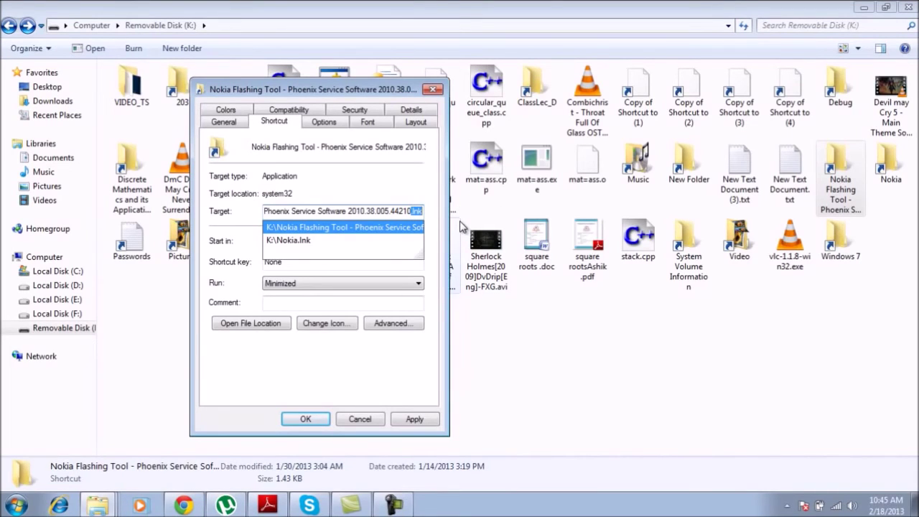
pyautogui.press('BackSpace')
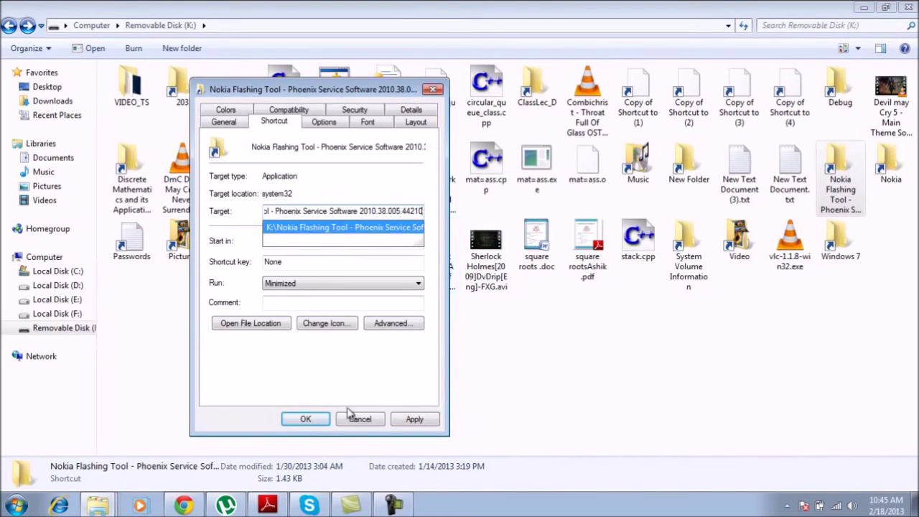
pyautogui.click(305, 419)
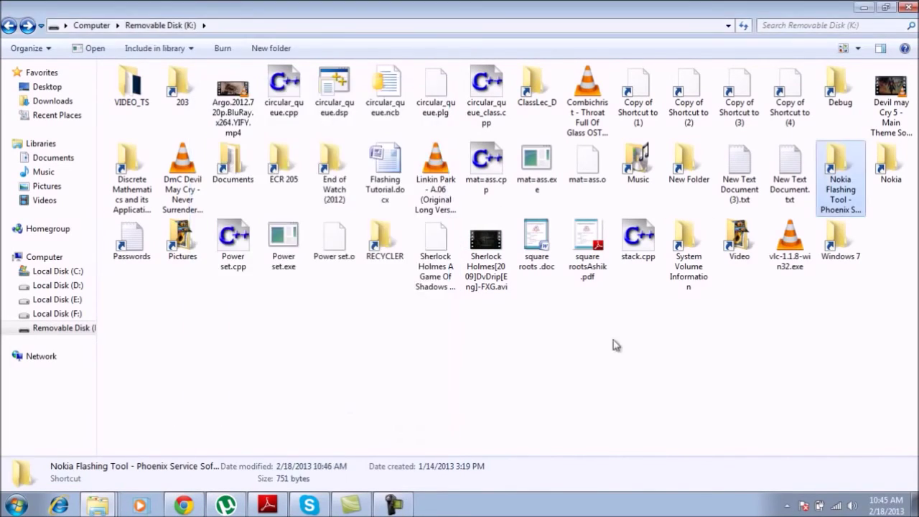
# Open the Nokia Flashing Tool shortcut to check the folder's contents, and return to the drive's file list.
pyautogui.doubleClick(832, 194)
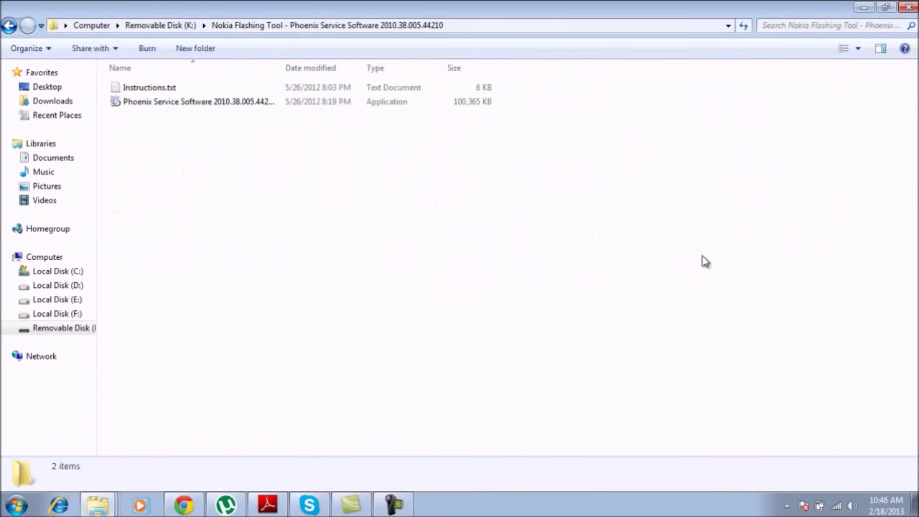
pyautogui.click(10, 26)
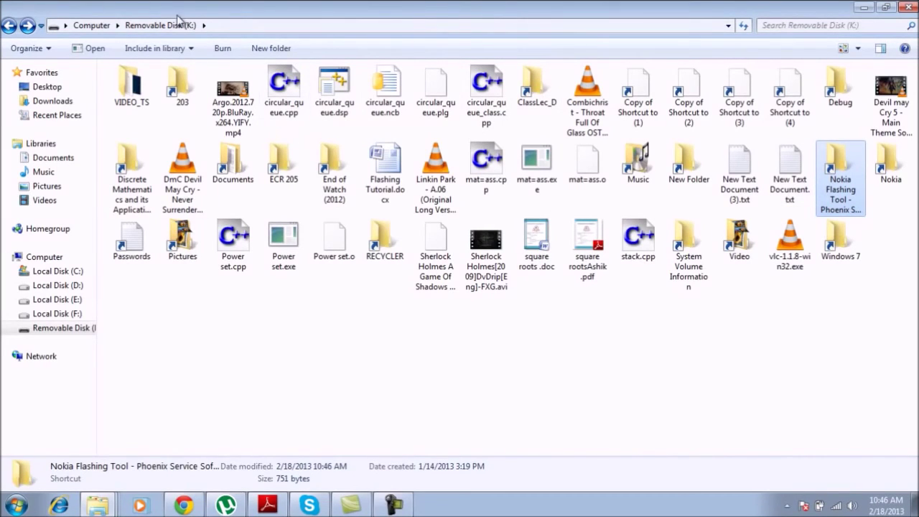
pyautogui.click(394, 506)
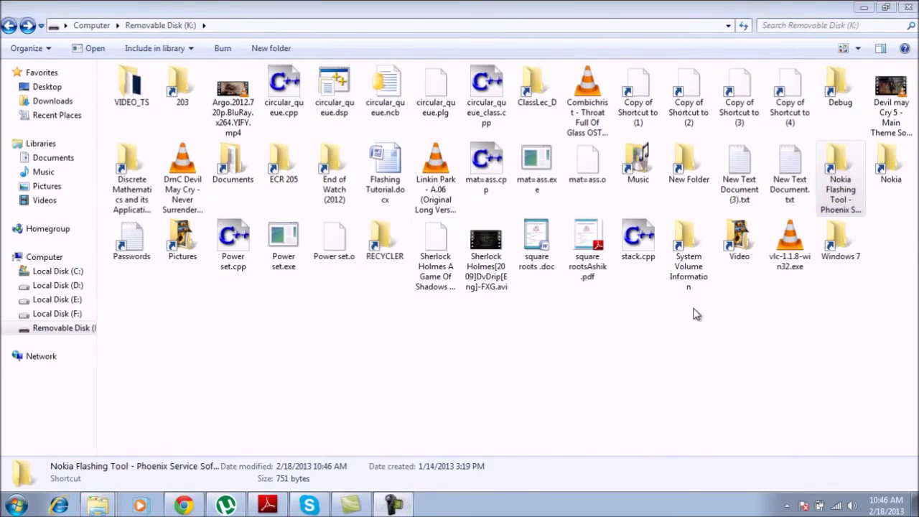